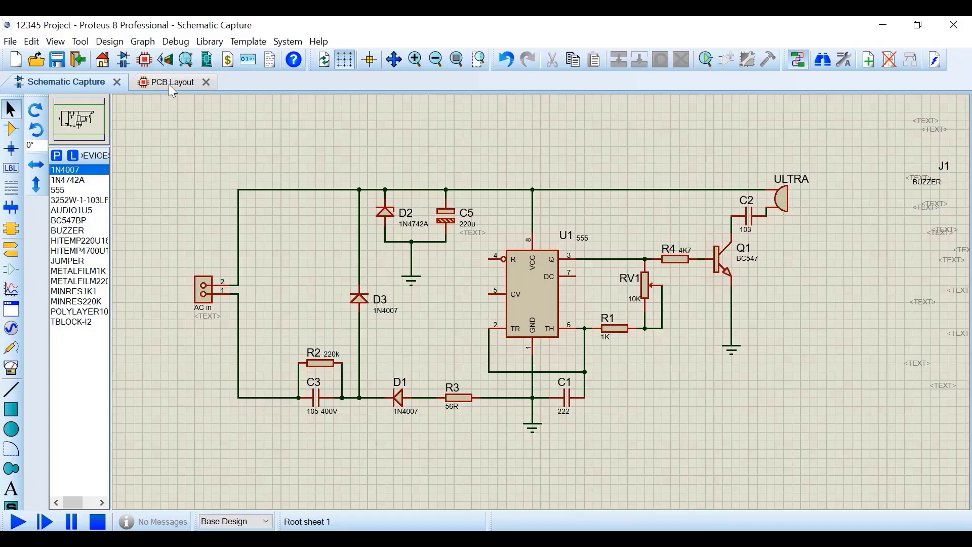
Step: Show the ultrasonic repellent PCB layout in the 3D Visualizer, tilted to a near top-down view
{"action": "left_click", "coordinate": [169, 84]}
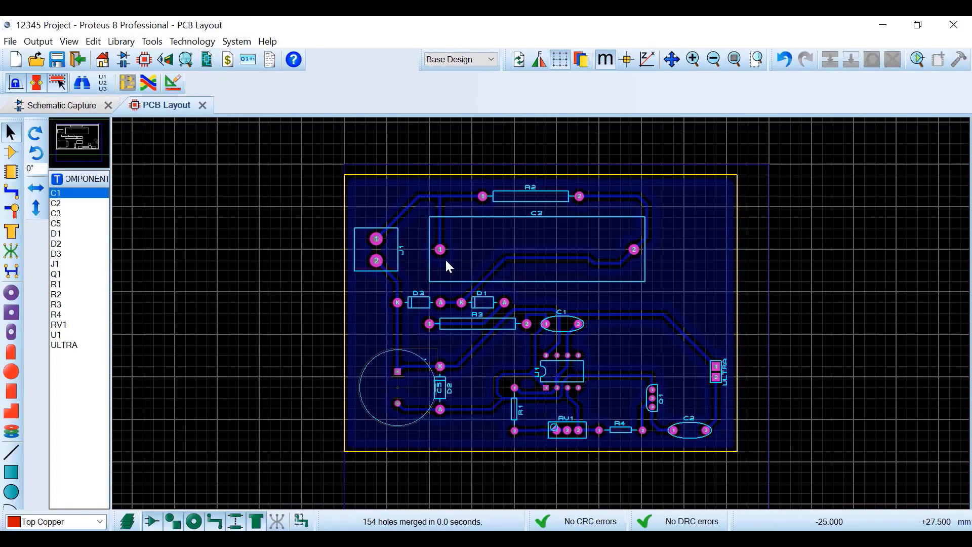
{"action": "left_click", "coordinate": [166, 60]}
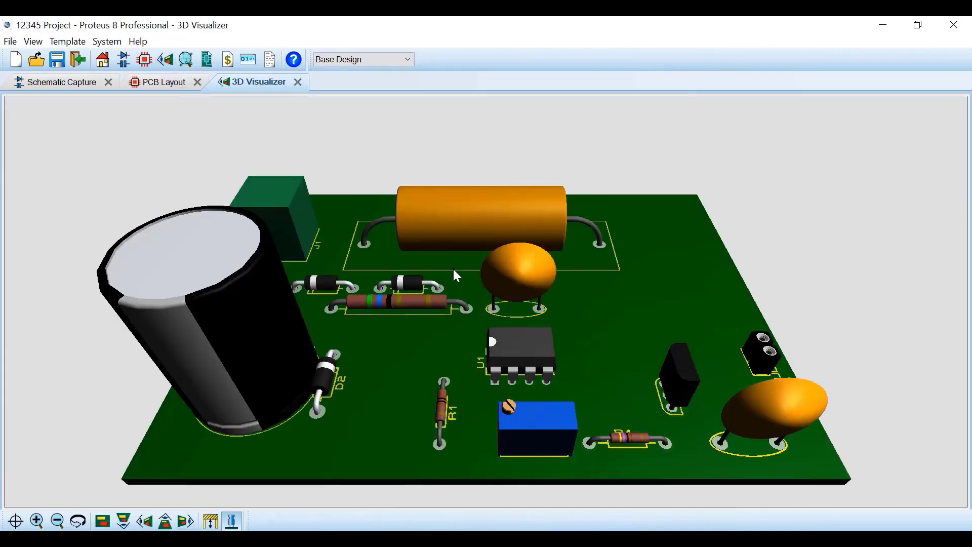
{"action": "left_click", "coordinate": [453, 267]}
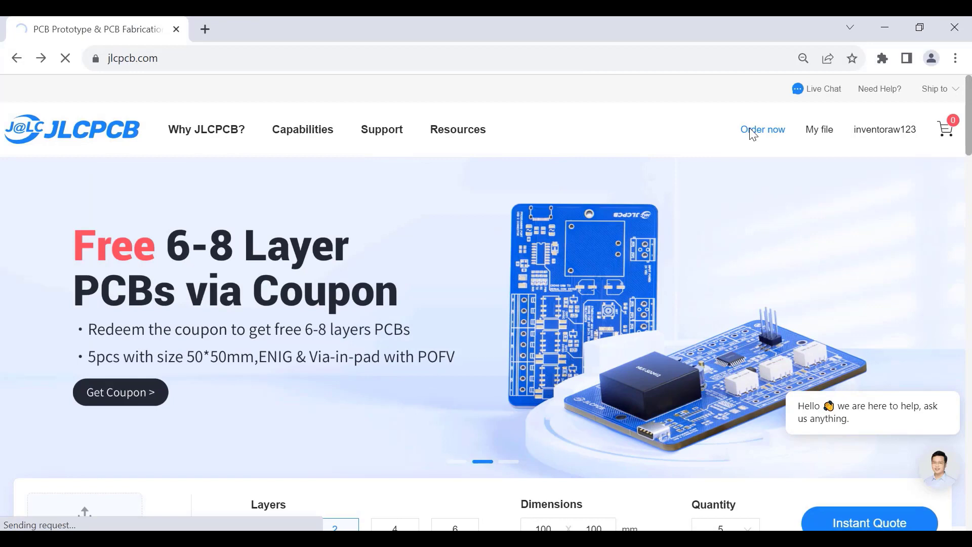
Step: Start a new JLCPCB quote and upload the pro1 Gerber archive for the 65x92.5mm board
{"action": "left_click", "coordinate": [755, 132]}
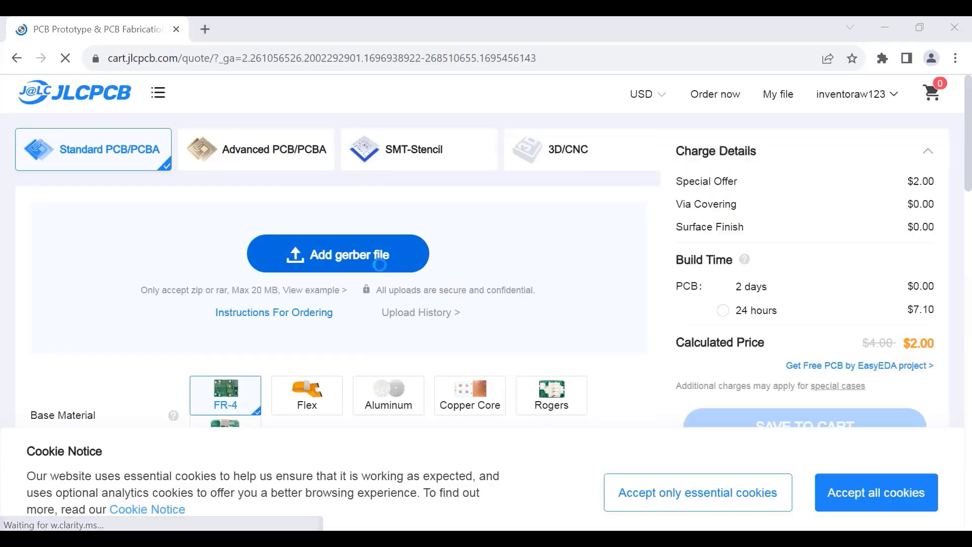
{"action": "left_click", "coordinate": [382, 268]}
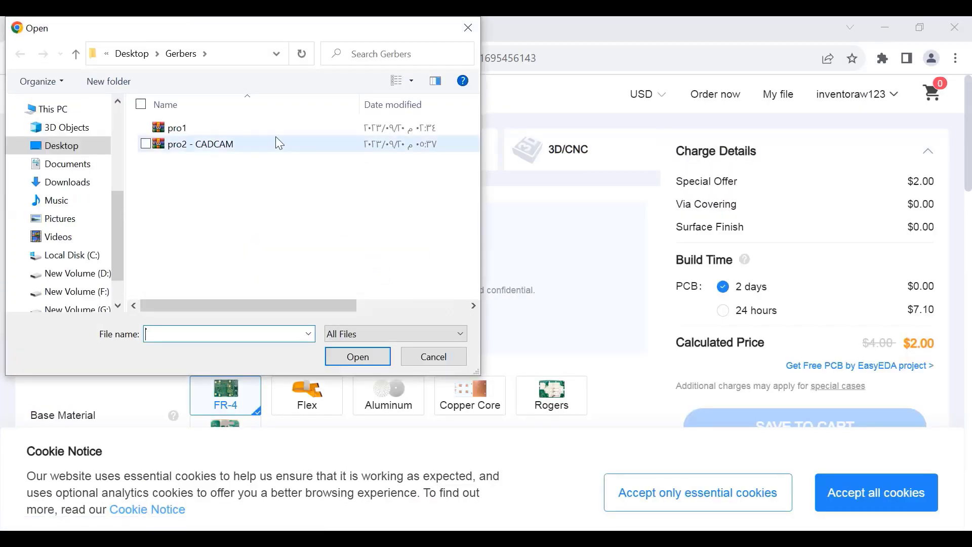
{"action": "double_click", "coordinate": [274, 128]}
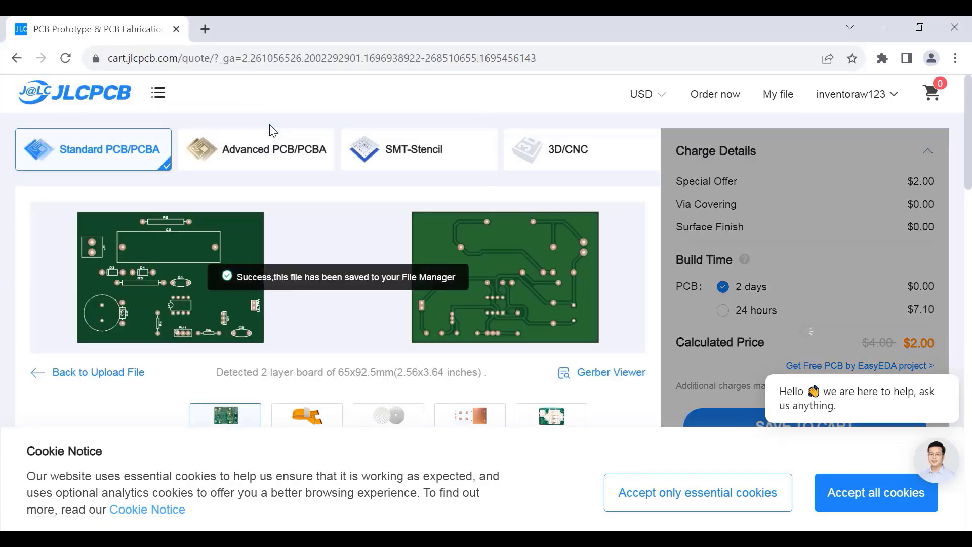
Step: Set the quote to 1 layer, keeping 5 pieces in Green, priced at $2.00
{"action": "scroll", "coordinate": [383, 318], "scroll_direction": "down", "scroll_amount": 3}
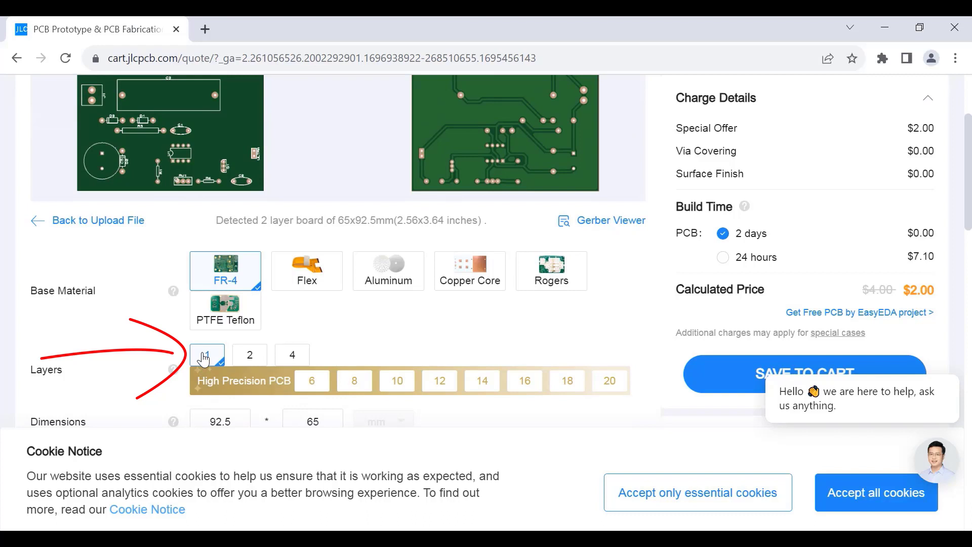
{"action": "scroll", "coordinate": [374, 329], "scroll_direction": "down", "scroll_amount": 2}
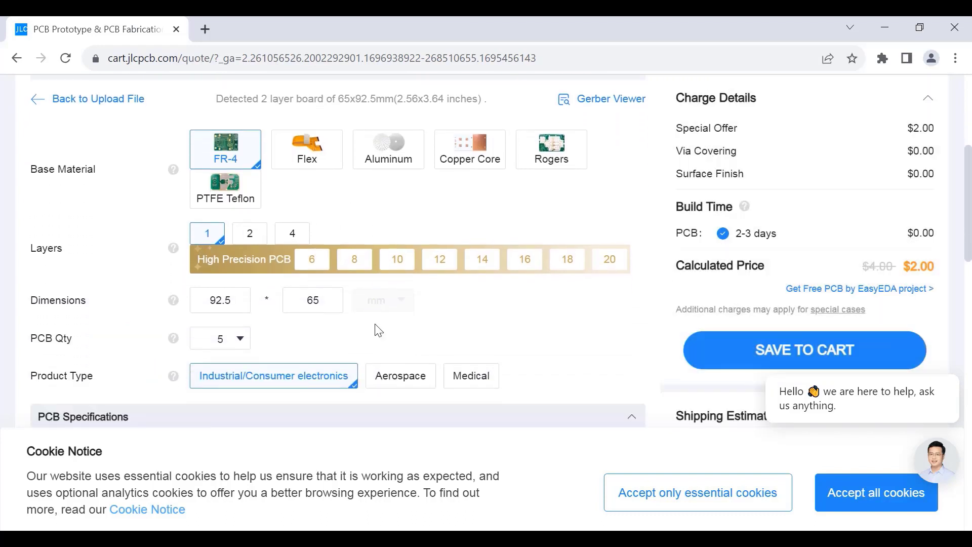
{"action": "scroll", "coordinate": [378, 330], "scroll_direction": "down", "scroll_amount": 1}
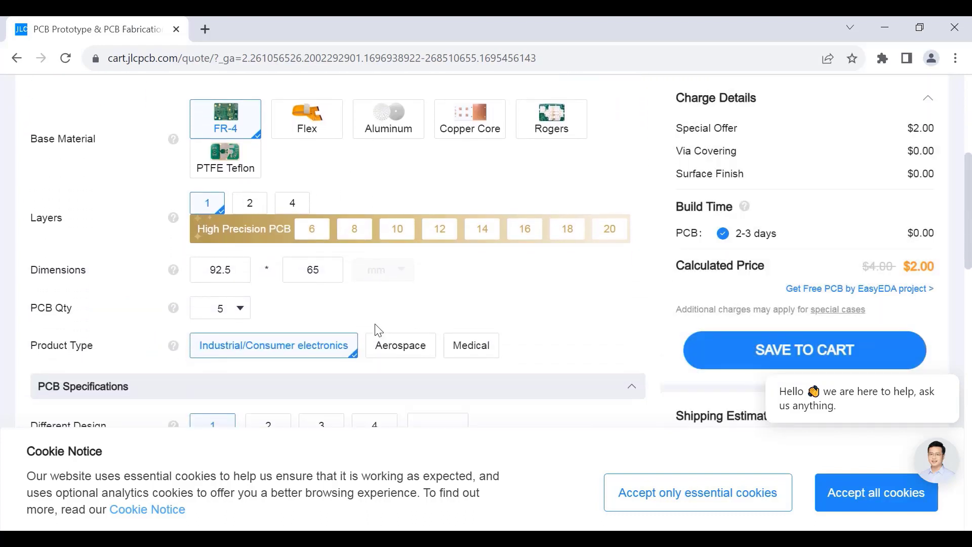
{"action": "left_click", "coordinate": [230, 313]}
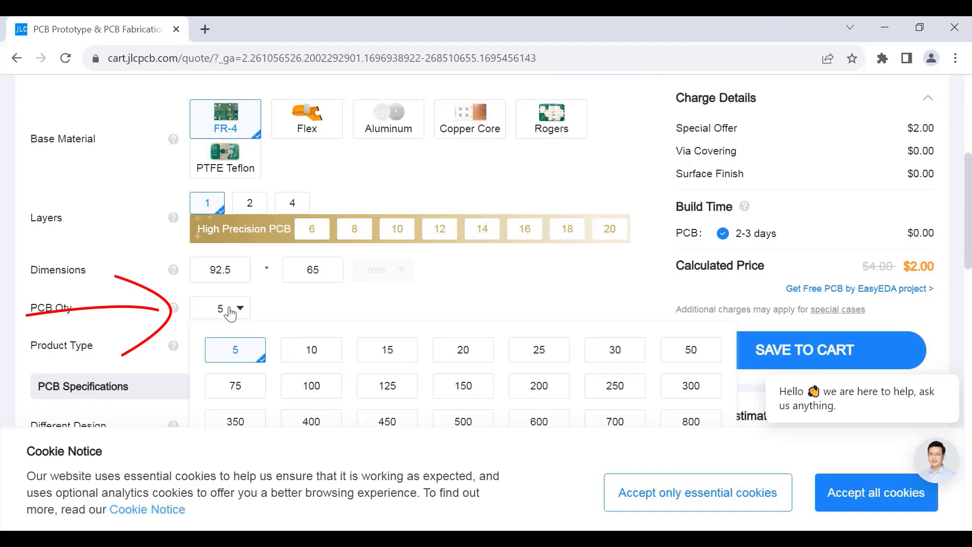
{"action": "left_click", "coordinate": [230, 313]}
{"action": "scroll", "coordinate": [230, 313], "scroll_direction": "down", "scroll_amount": 3}
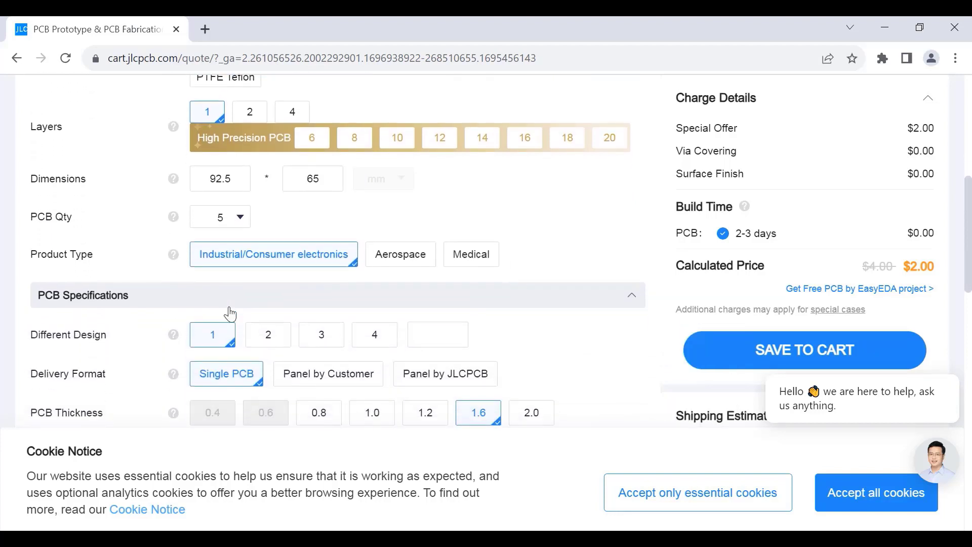
{"action": "scroll", "coordinate": [614, 379], "scroll_direction": "down", "scroll_amount": 2}
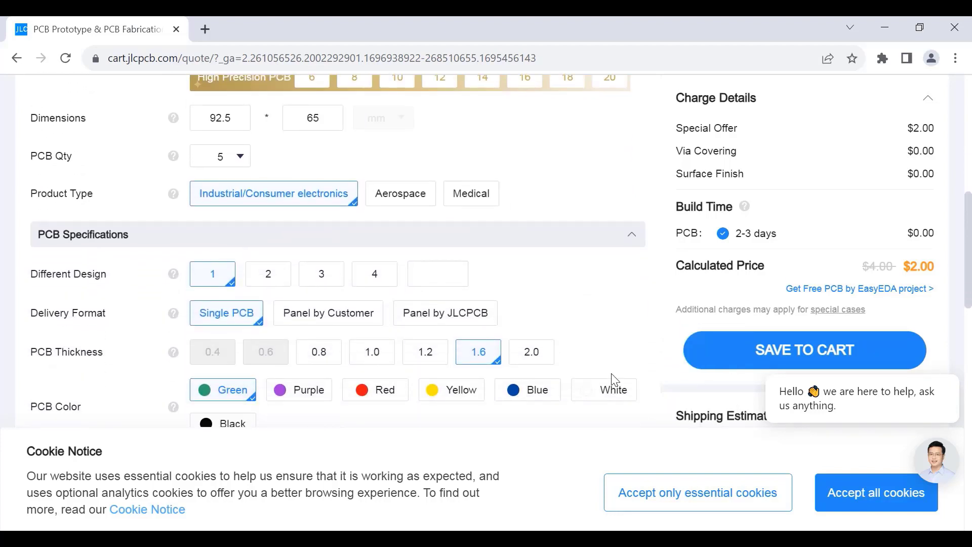
{"action": "scroll", "coordinate": [614, 379], "scroll_direction": "down", "scroll_amount": 1}
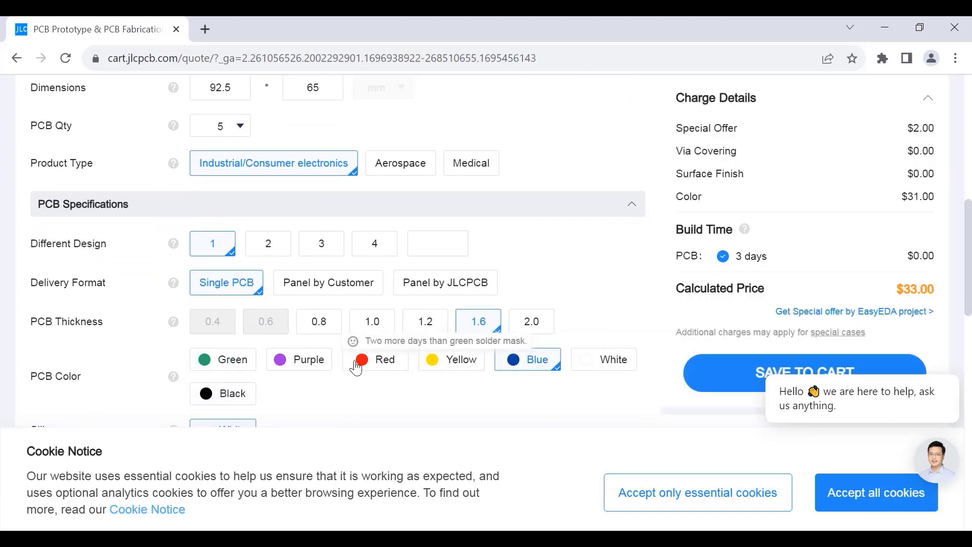
{"action": "scroll", "coordinate": [505, 402], "scroll_direction": "down", "scroll_amount": 3}
{"action": "scroll", "coordinate": [508, 404], "scroll_direction": "down", "scroll_amount": 4}
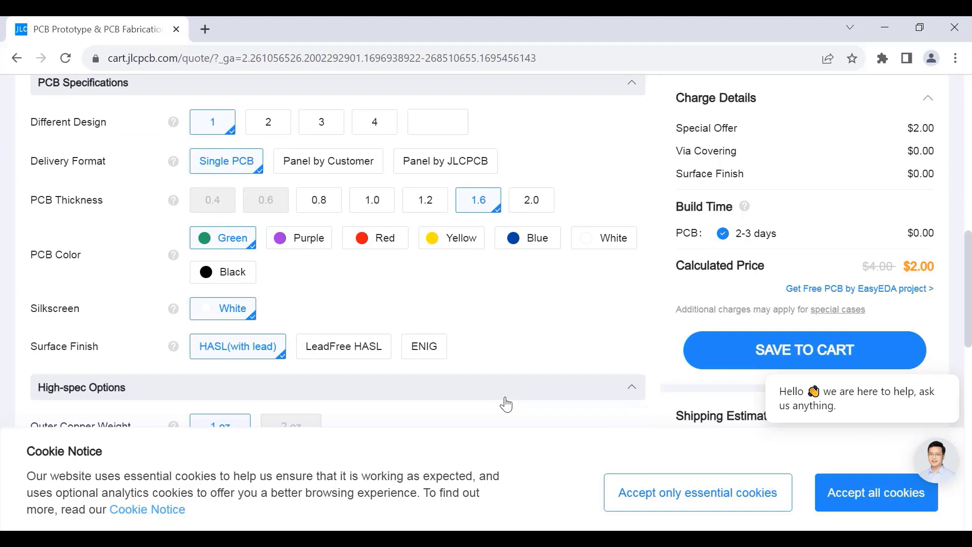
{"action": "scroll", "coordinate": [509, 403], "scroll_direction": "down", "scroll_amount": 4}
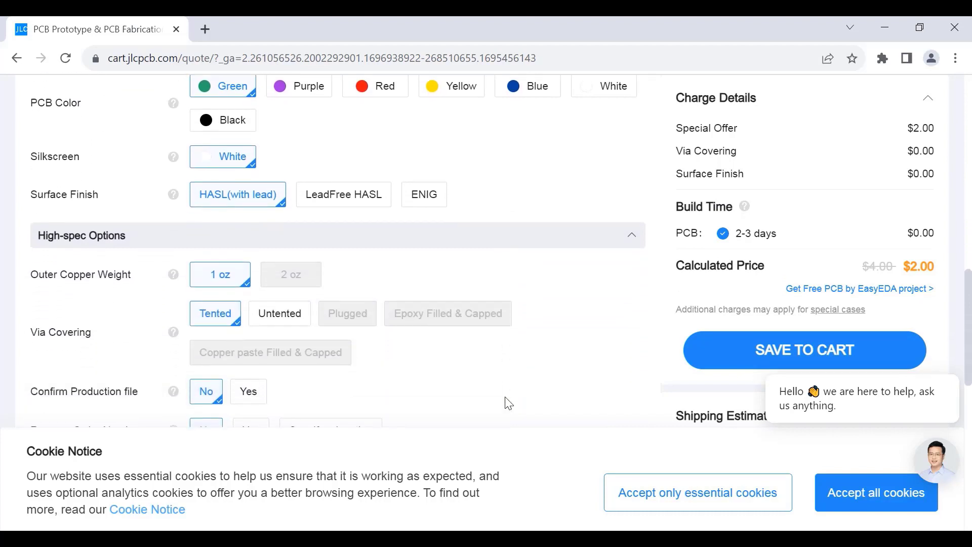
{"action": "scroll", "coordinate": [509, 404], "scroll_direction": "down", "scroll_amount": 2}
{"action": "scroll", "coordinate": [507, 403], "scroll_direction": "down", "scroll_amount": 2}
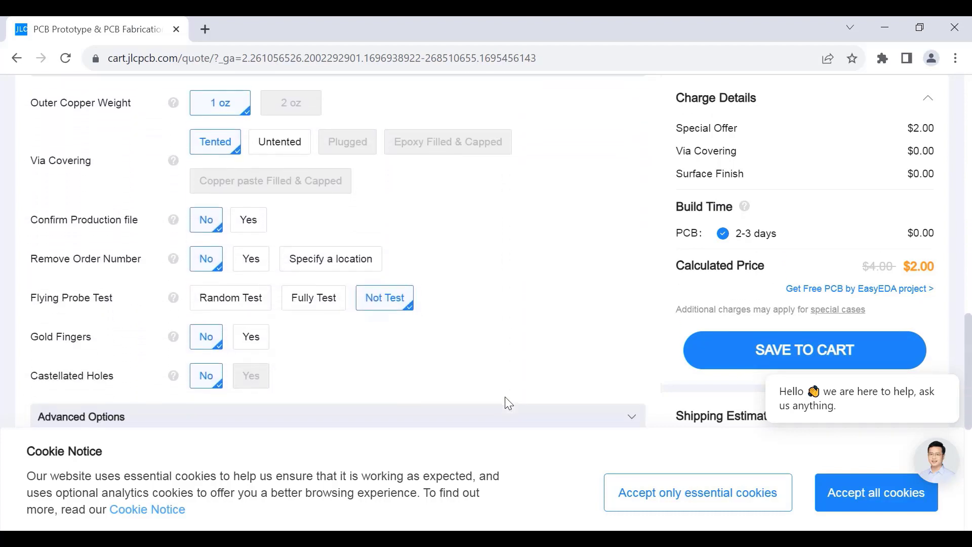
{"action": "scroll", "coordinate": [507, 402], "scroll_direction": "down", "scroll_amount": 1}
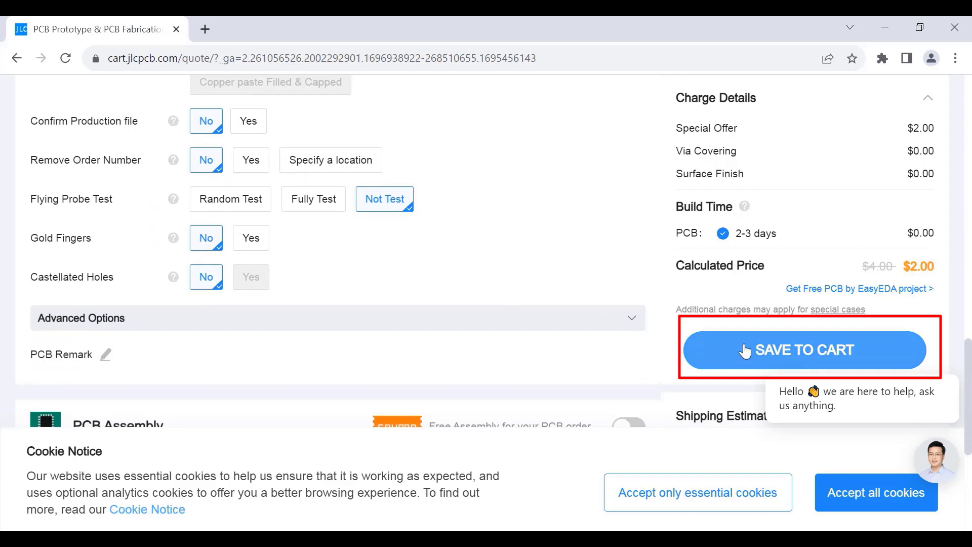
Step: Save the board to the cart, view the cart, and go to Secure Checkout
{"action": "left_click", "coordinate": [744, 349]}
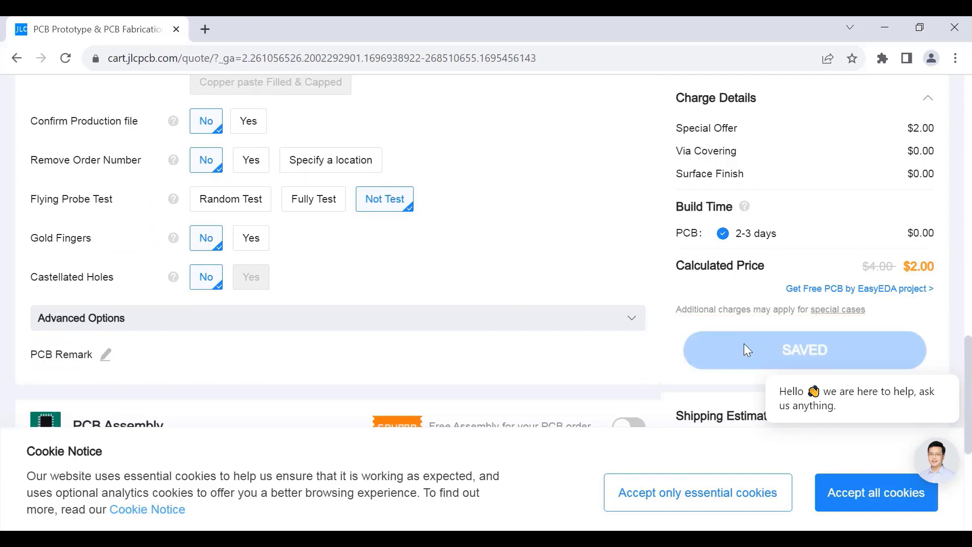
{"action": "left_click", "coordinate": [838, 245]}
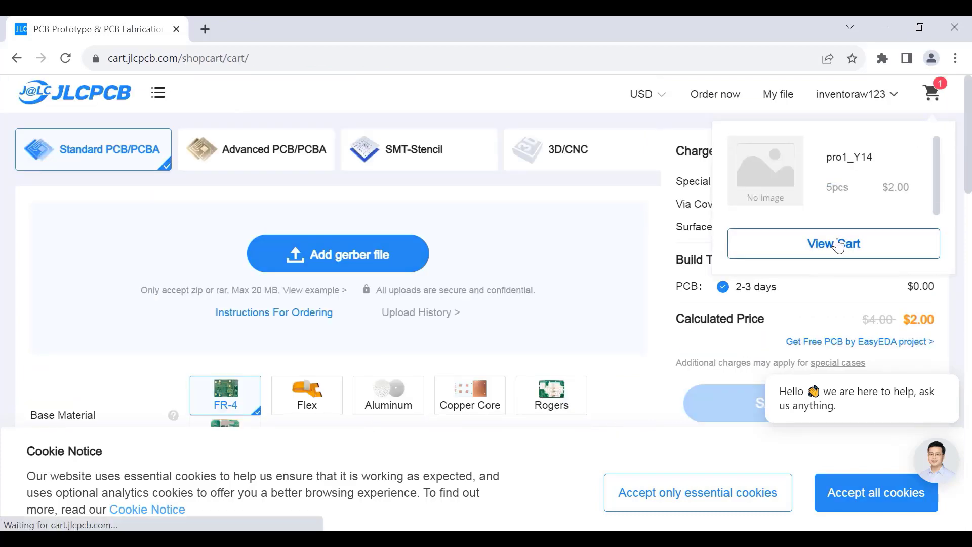
{"action": "left_click", "coordinate": [850, 349]}
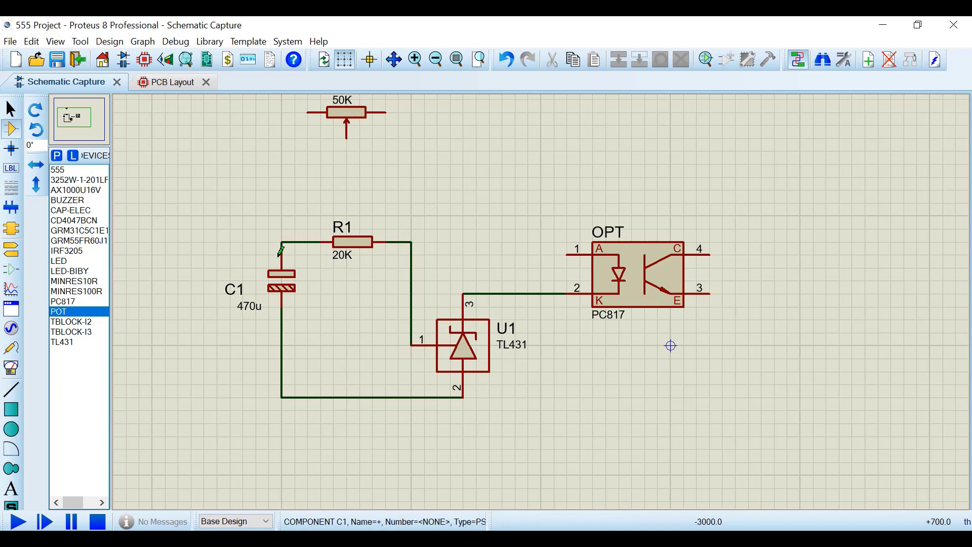
Step: Delete resistor R1 (20K) and move the 50K potentiometer RV1 into its place
{"action": "right_click", "coordinate": [361, 248]}
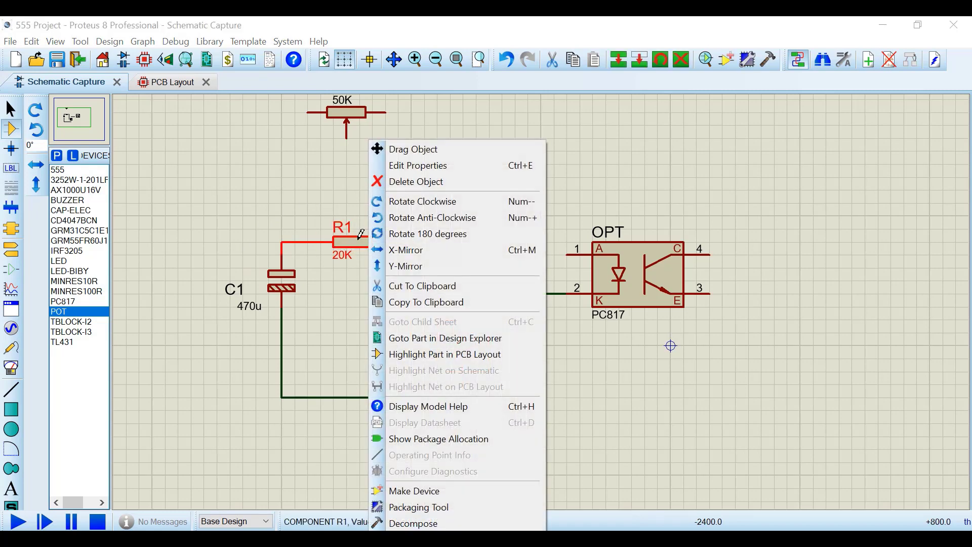
{"action": "left_click", "coordinate": [398, 183]}
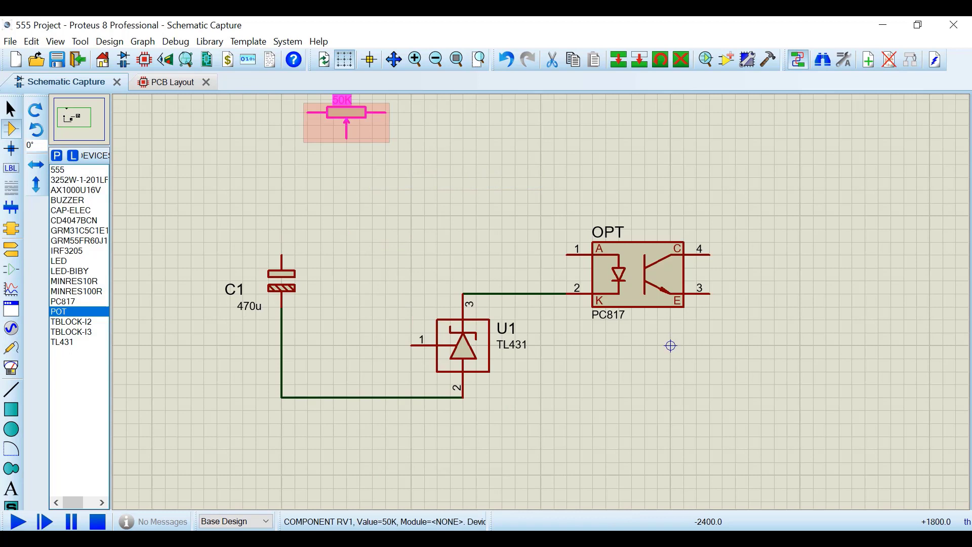
{"action": "left_click_drag", "start_coordinate": [348, 203], "coordinate": [320, 214]}
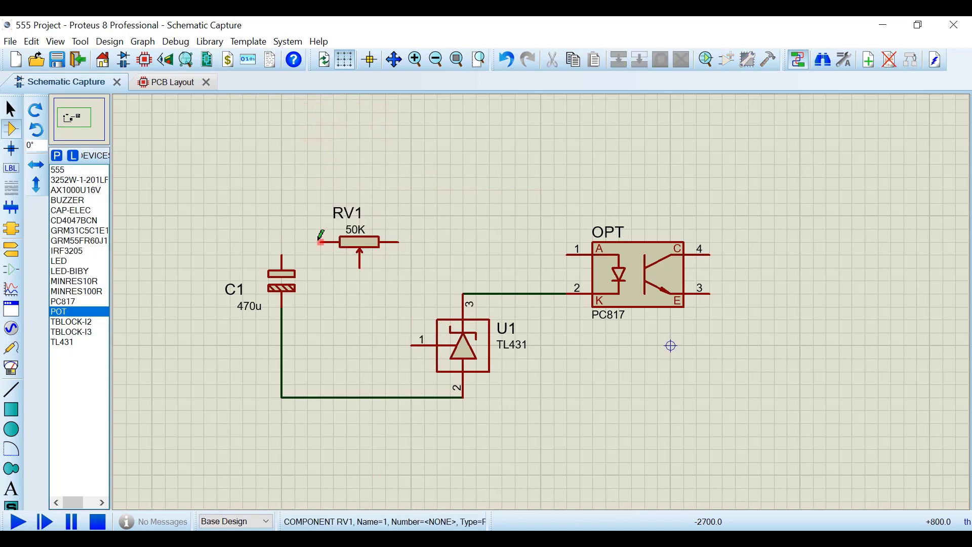